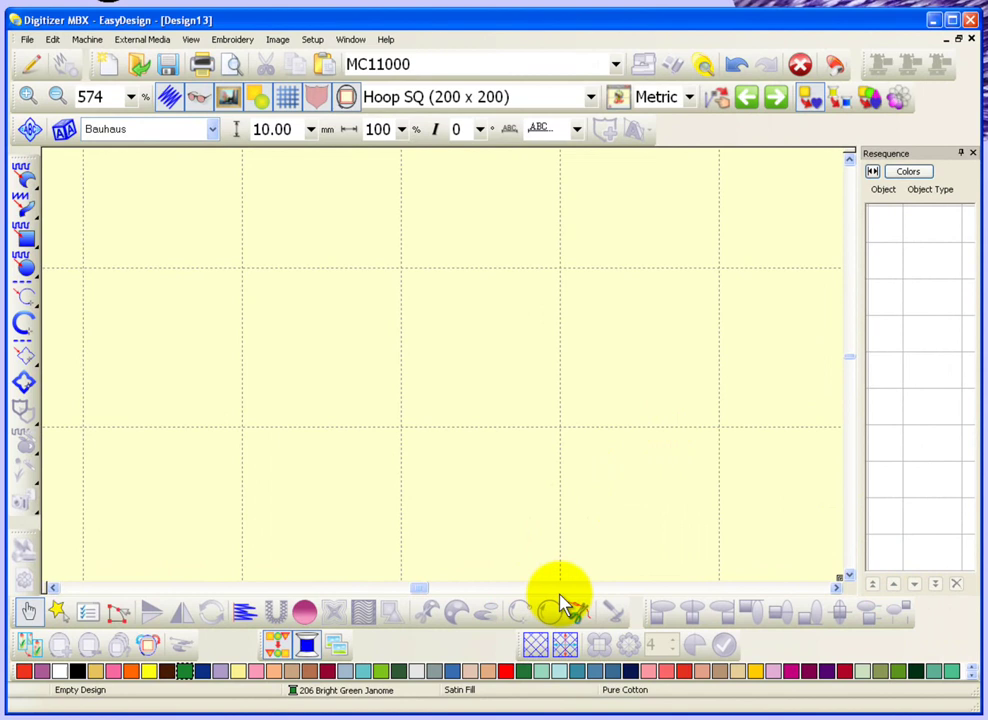
- Draw a three-point single run-line inverted-V chevron with its apex near top centre and stitch it
{"action": "left_click", "coordinate": [26, 300]}
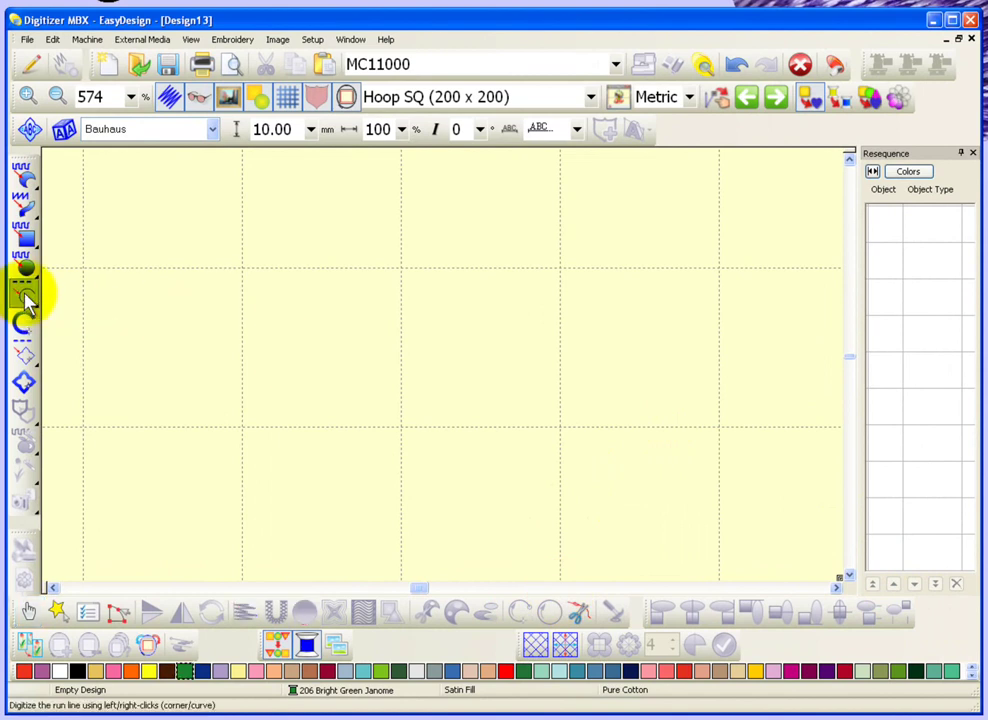
{"action": "left_click", "coordinate": [365, 377]}
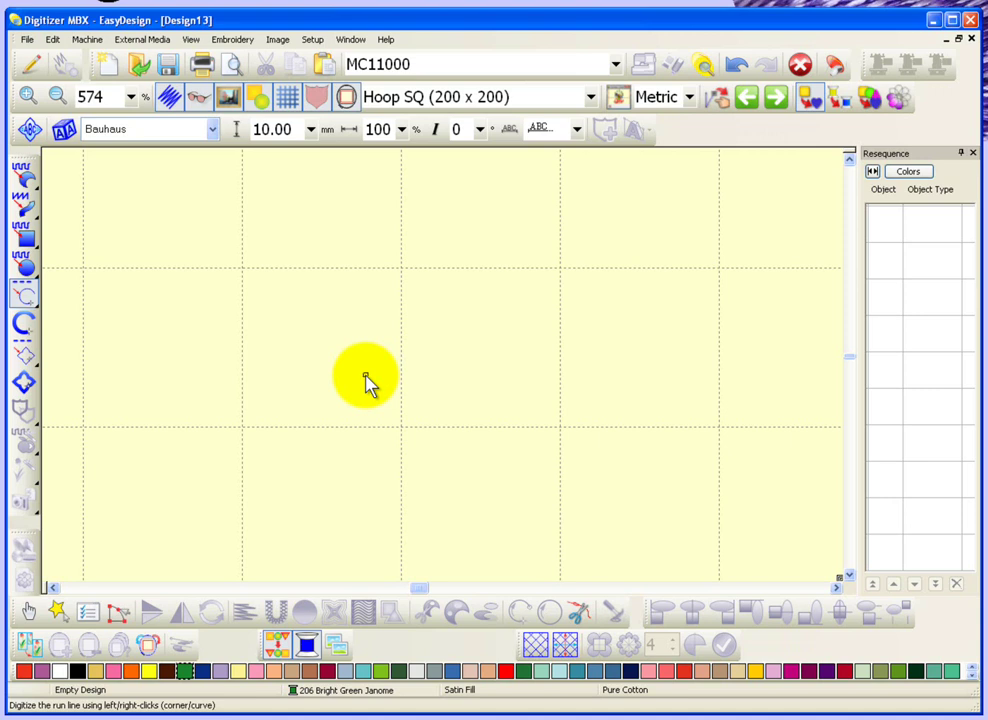
{"action": "left_click", "coordinate": [479, 214]}
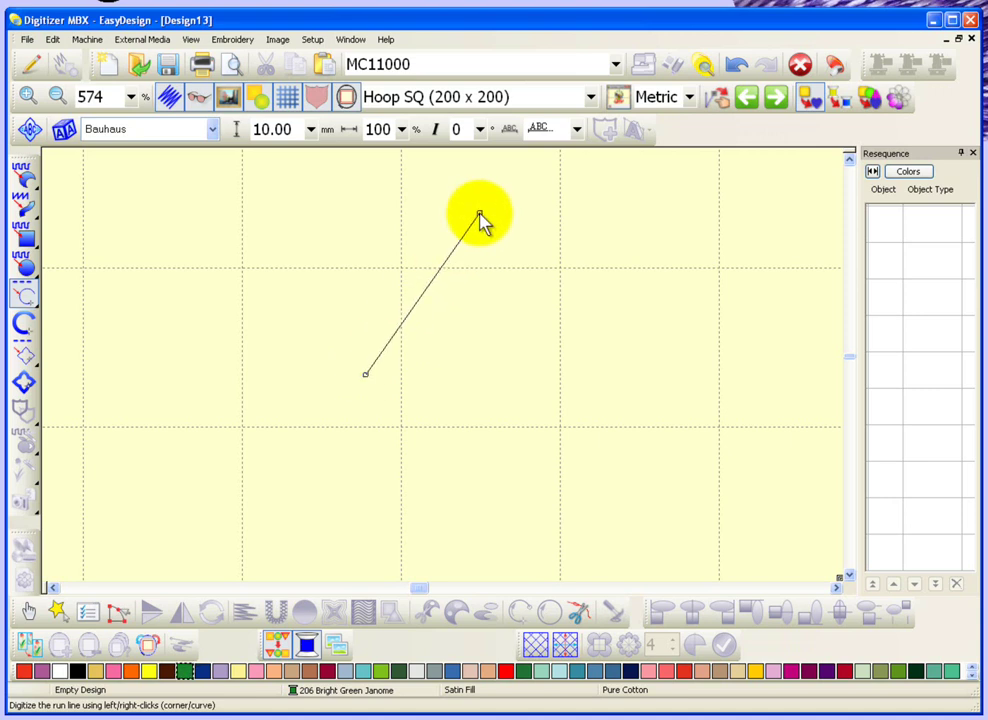
{"action": "left_click", "coordinate": [576, 391]}
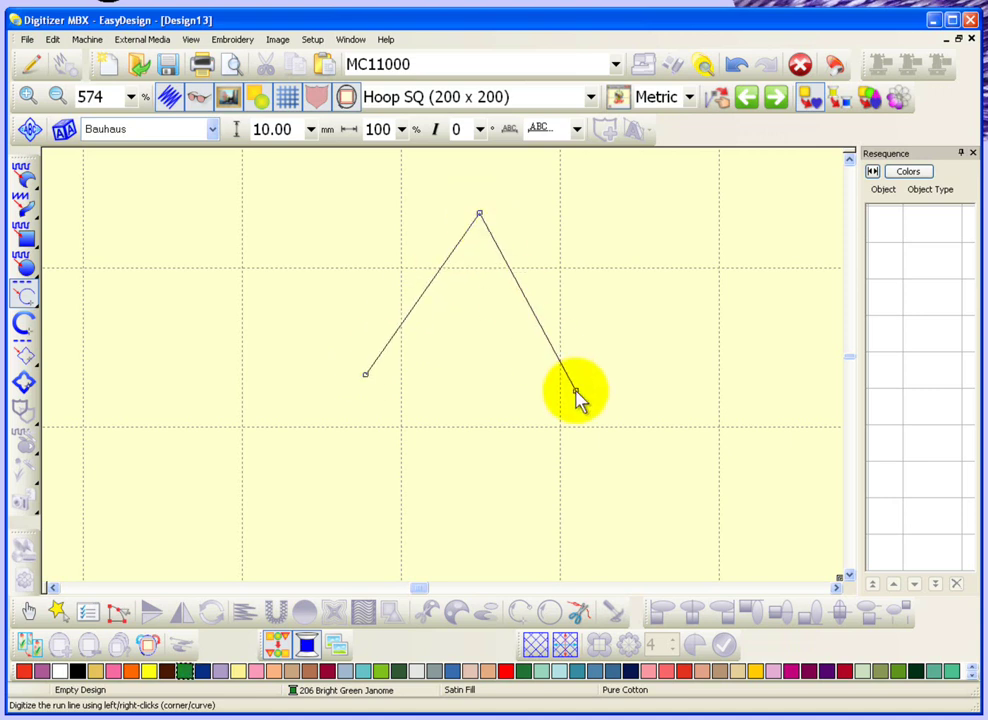
{"action": "key", "text": "Return"}
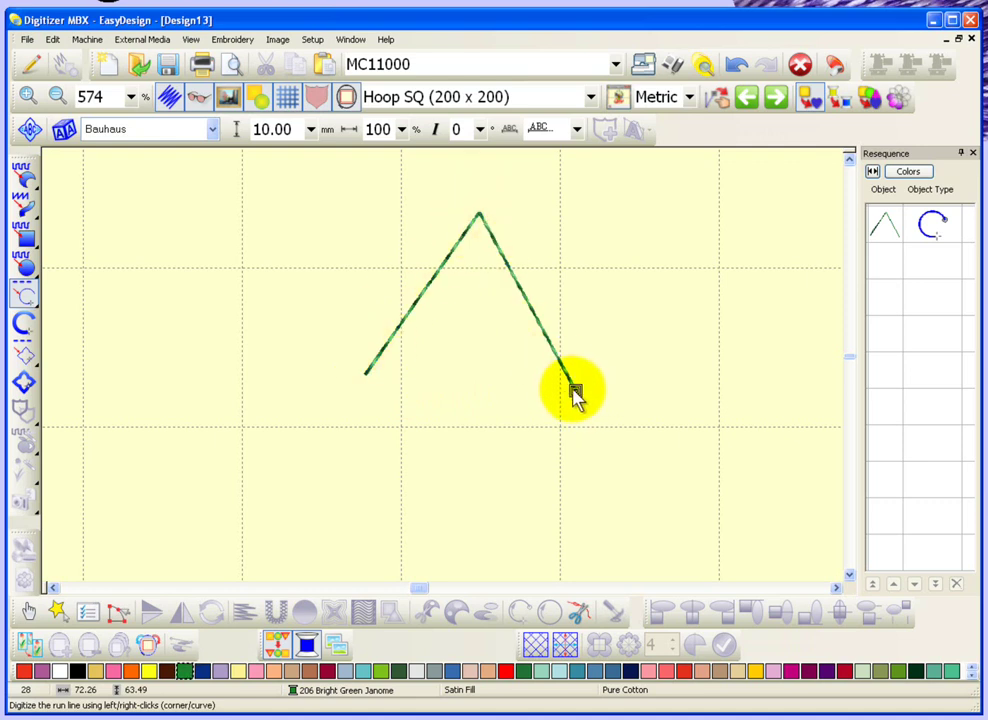
- Apply Backtrack to the selected chevron, adding a reverse-stitched second run line
{"action": "left_click", "coordinate": [28, 611]}
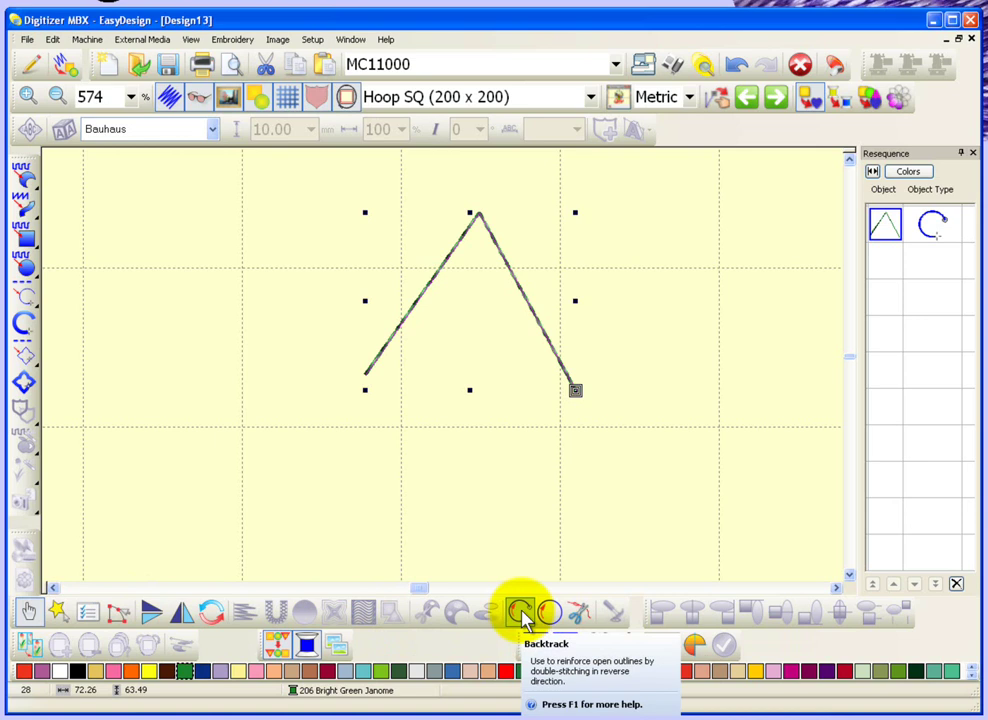
{"action": "left_click", "coordinate": [522, 616]}
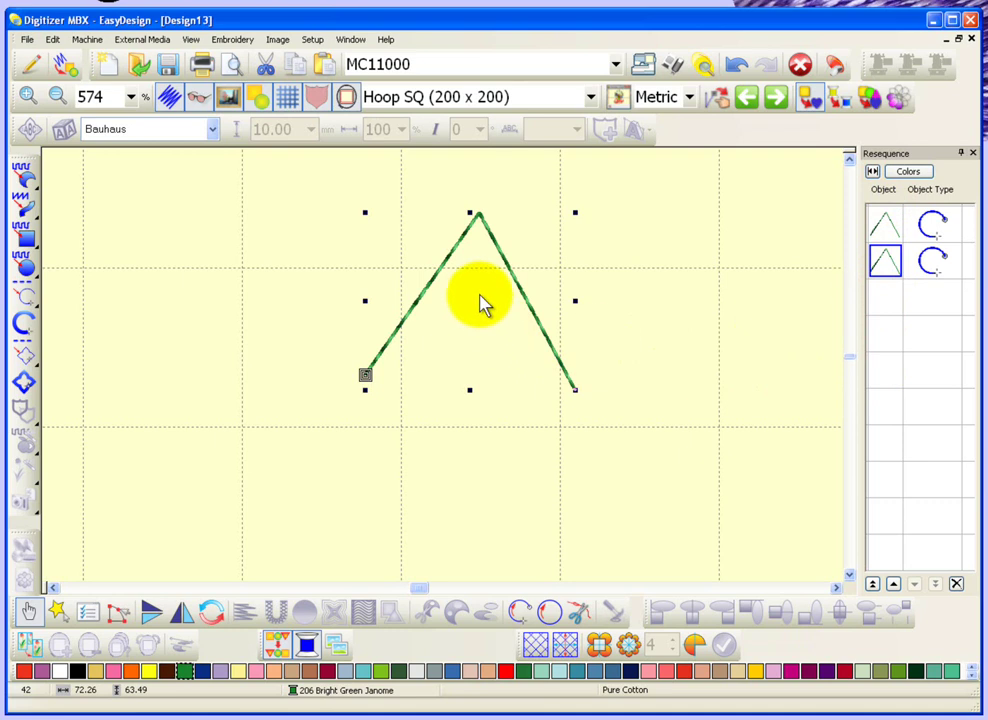
- Move the backtracked chevron down below the original, then deselect it
{"action": "left_click_drag", "start_coordinate": [481, 303], "coordinate": [474, 374]}
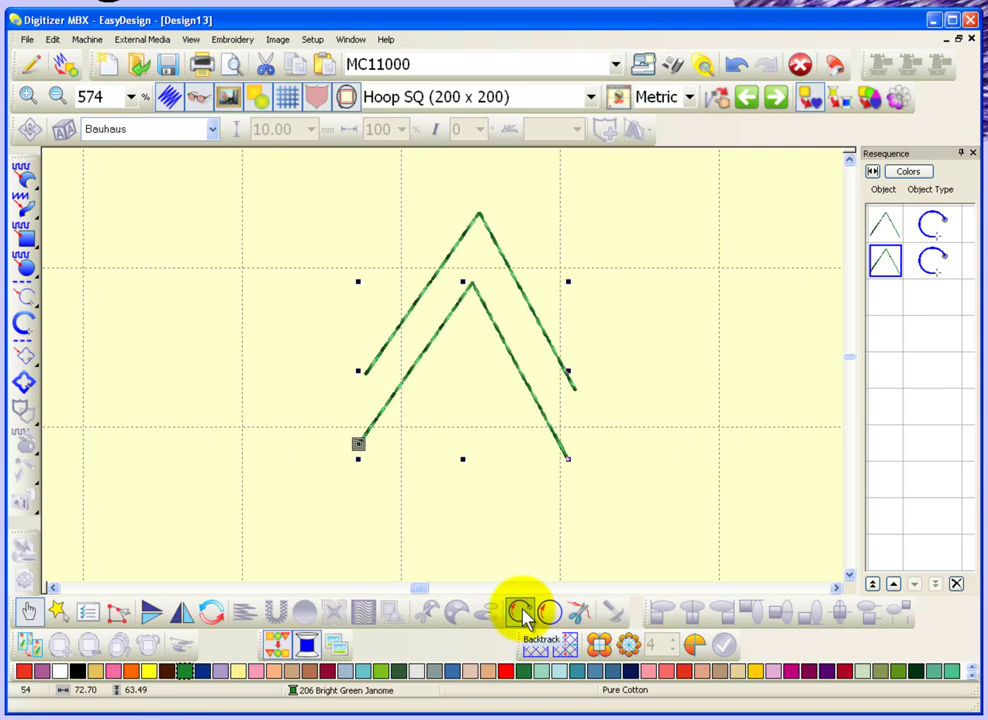
{"action": "left_click", "coordinate": [305, 347]}
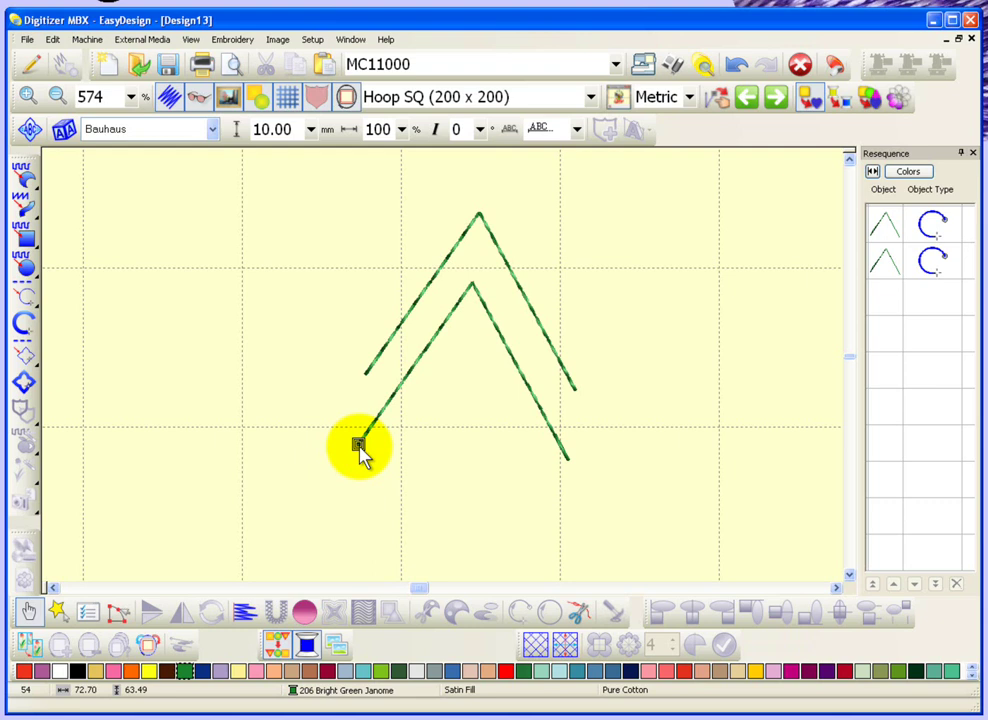
- Toggle the Visualizer off so the design shows as outlines with nodes
{"action": "left_click", "coordinate": [197, 100]}
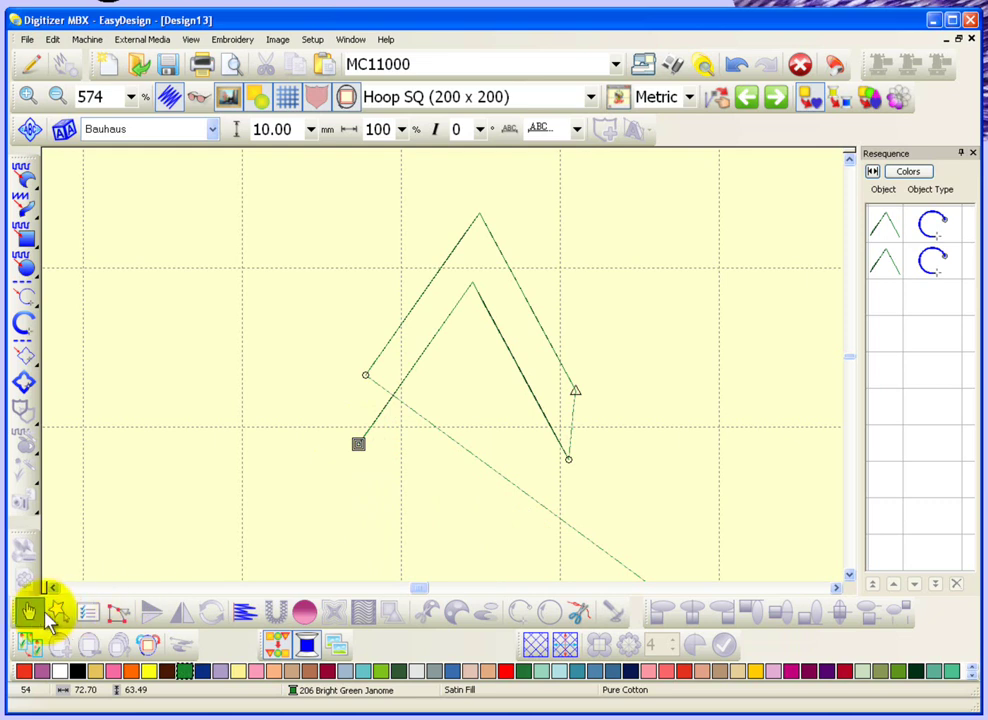
- Apply Repeat to the lower chevron, creating a third closed magenta triangle object
{"action": "left_click", "coordinate": [441, 336]}
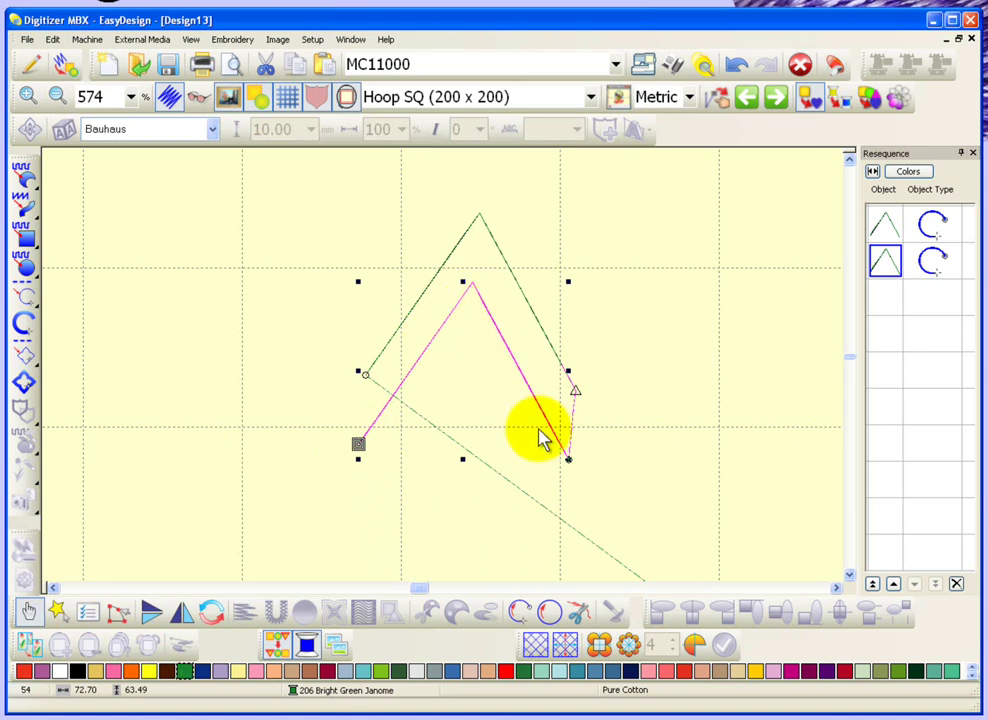
{"action": "left_click", "coordinate": [553, 617]}
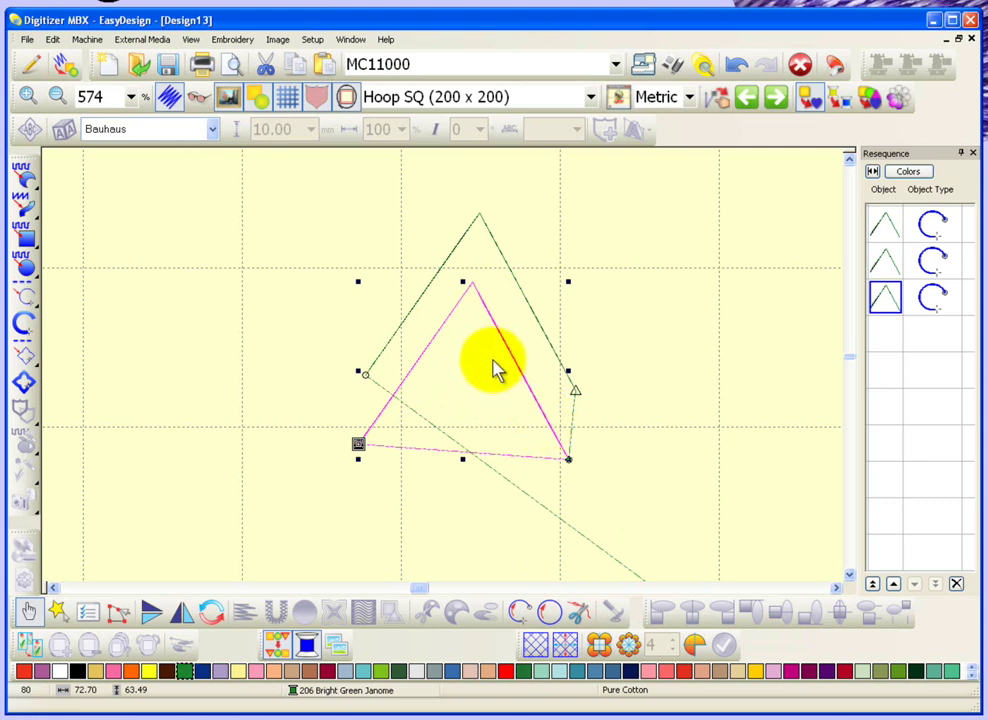
- Move the repeated magenta triangle further down below the backtracked chevron, then deselect it
{"action": "left_click_drag", "start_coordinate": [497, 370], "coordinate": [492, 440]}
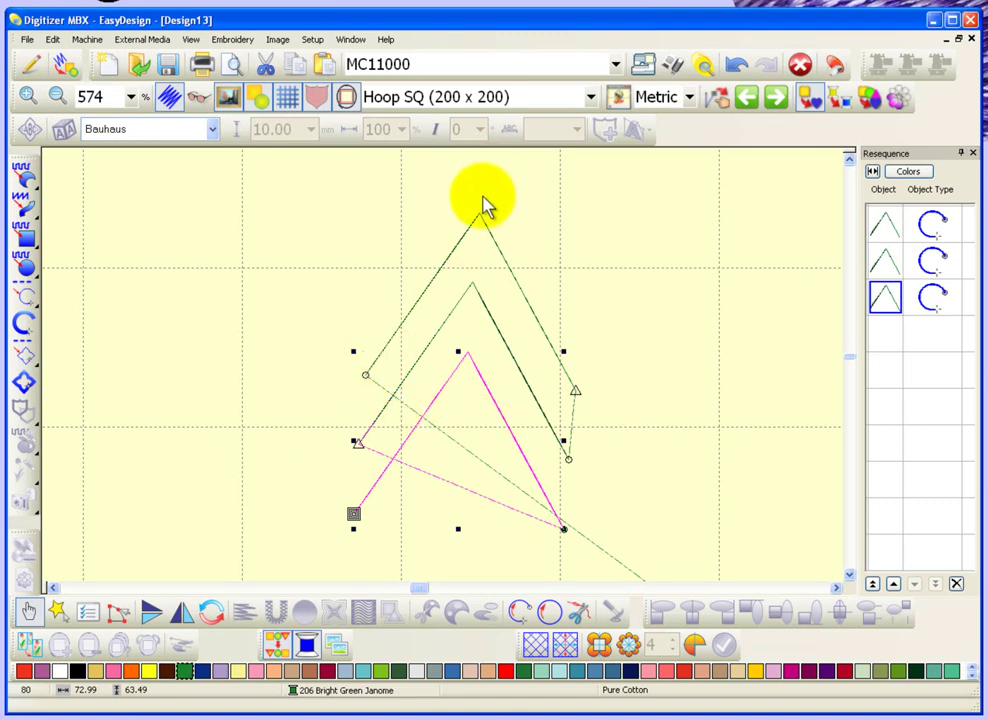
{"action": "left_click", "coordinate": [575, 390]}
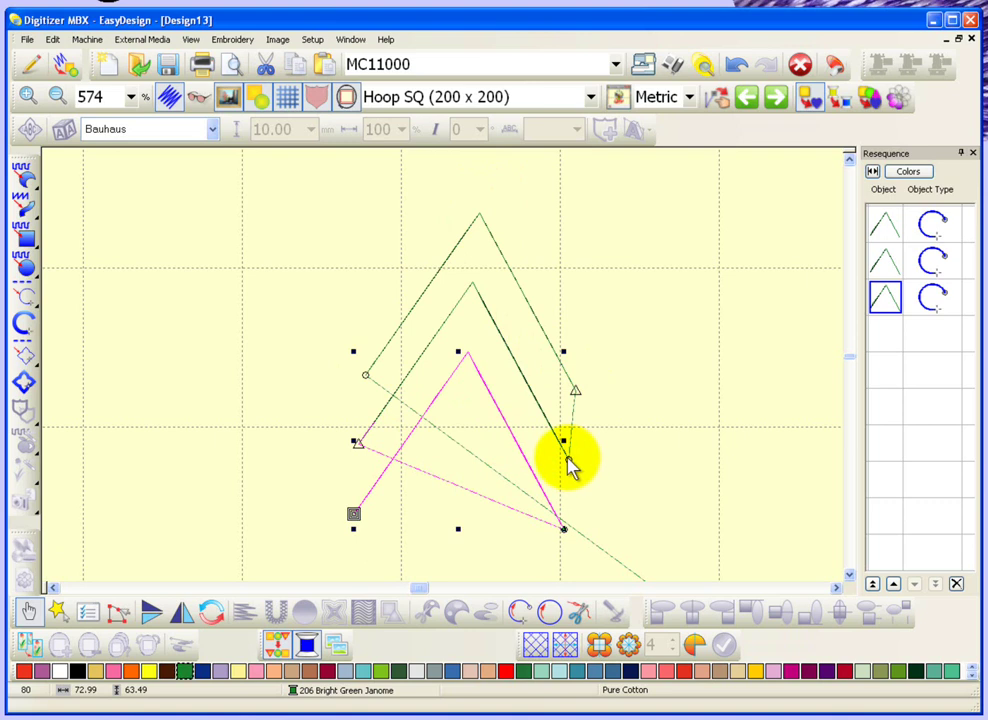
{"action": "left_click", "coordinate": [569, 460]}
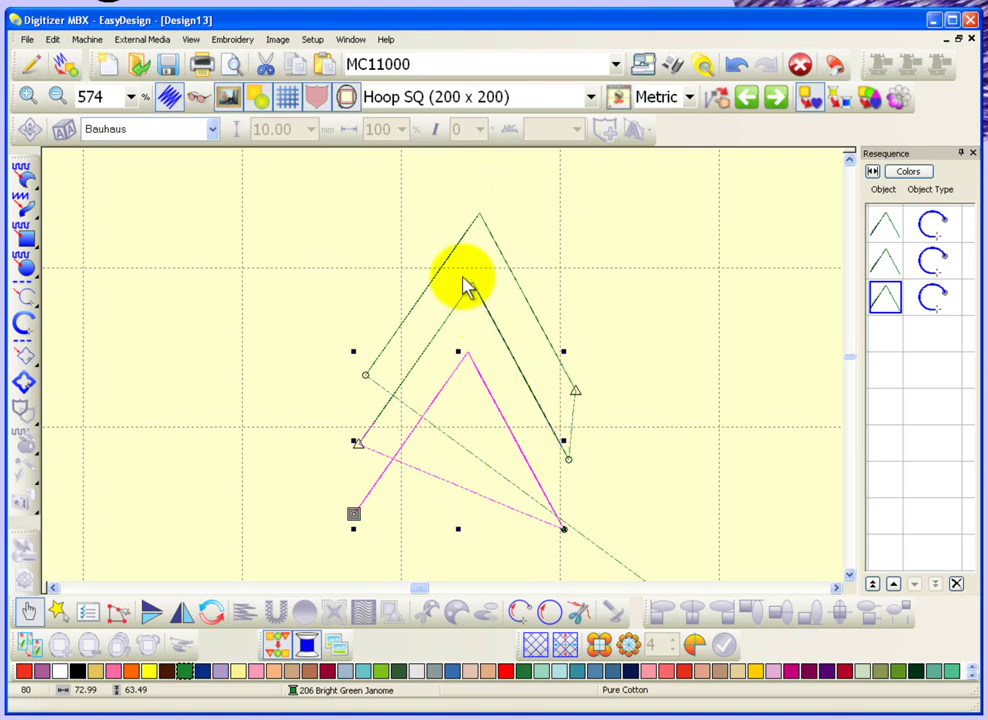
{"action": "left_click", "coordinate": [356, 441]}
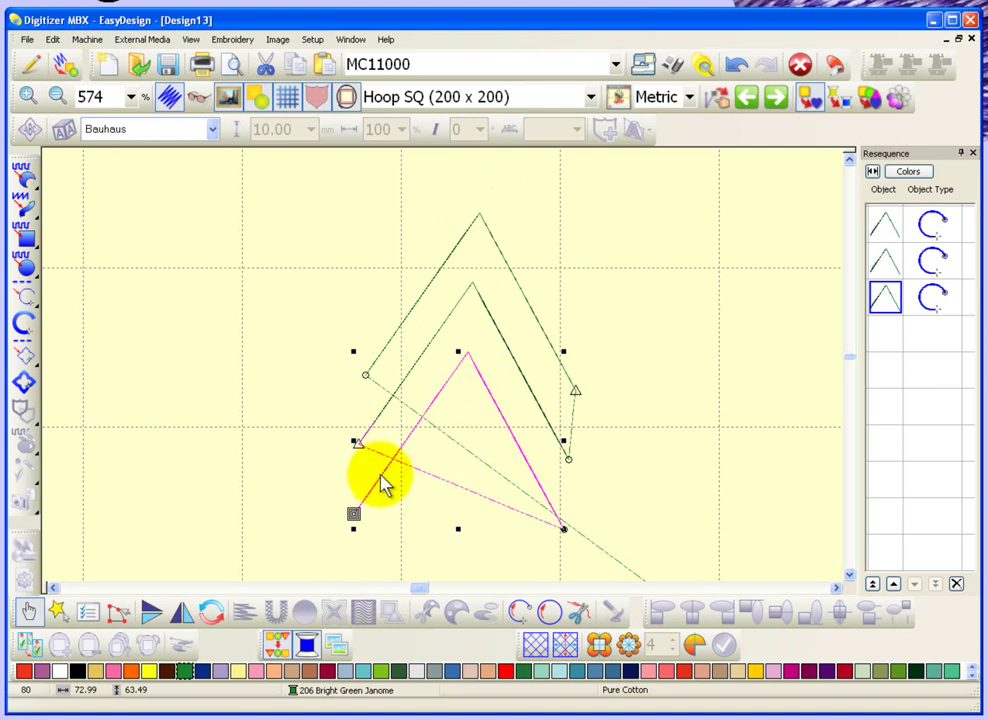
{"action": "left_click", "coordinate": [564, 529]}
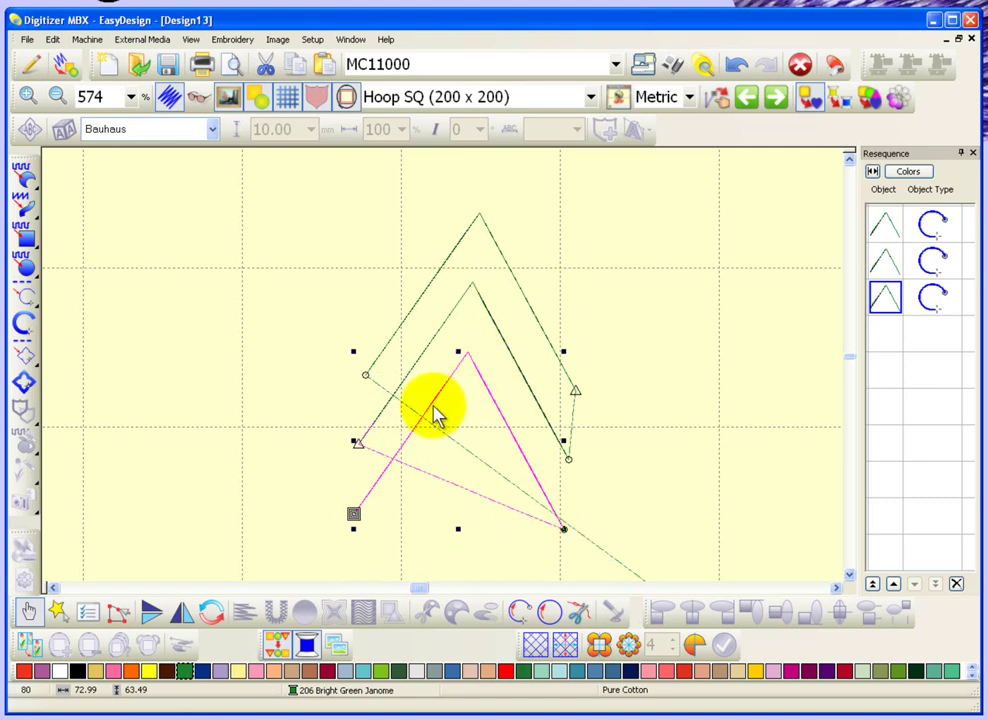
{"action": "left_click", "coordinate": [270, 437]}
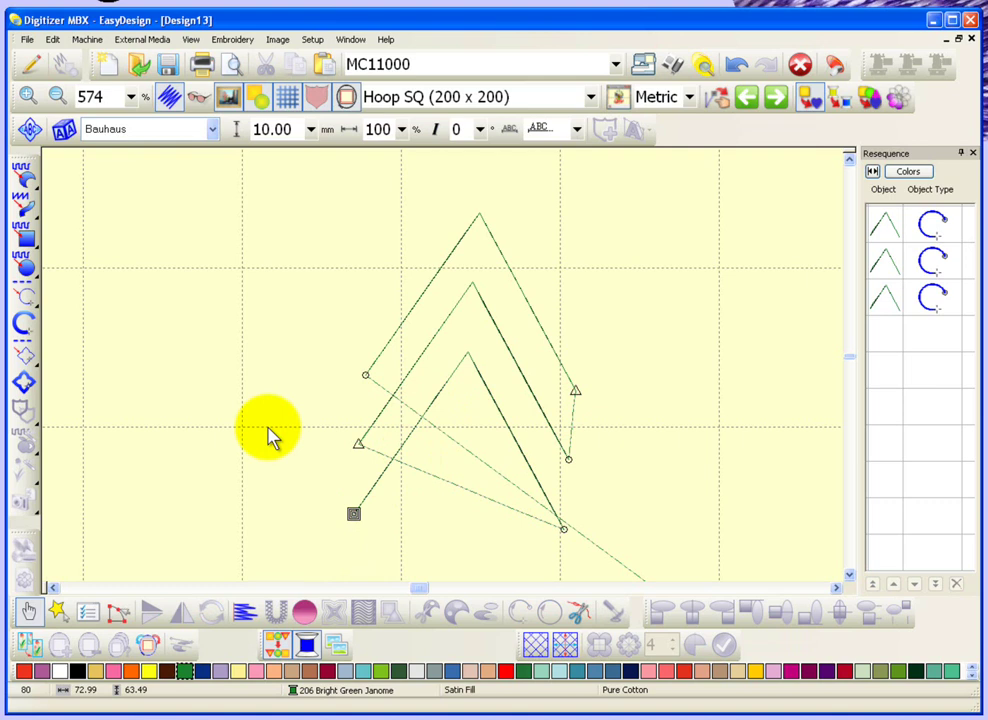
- Dismiss the Object Details dialog and delete all three triangle run lines
{"action": "left_click", "coordinate": [270, 435]}
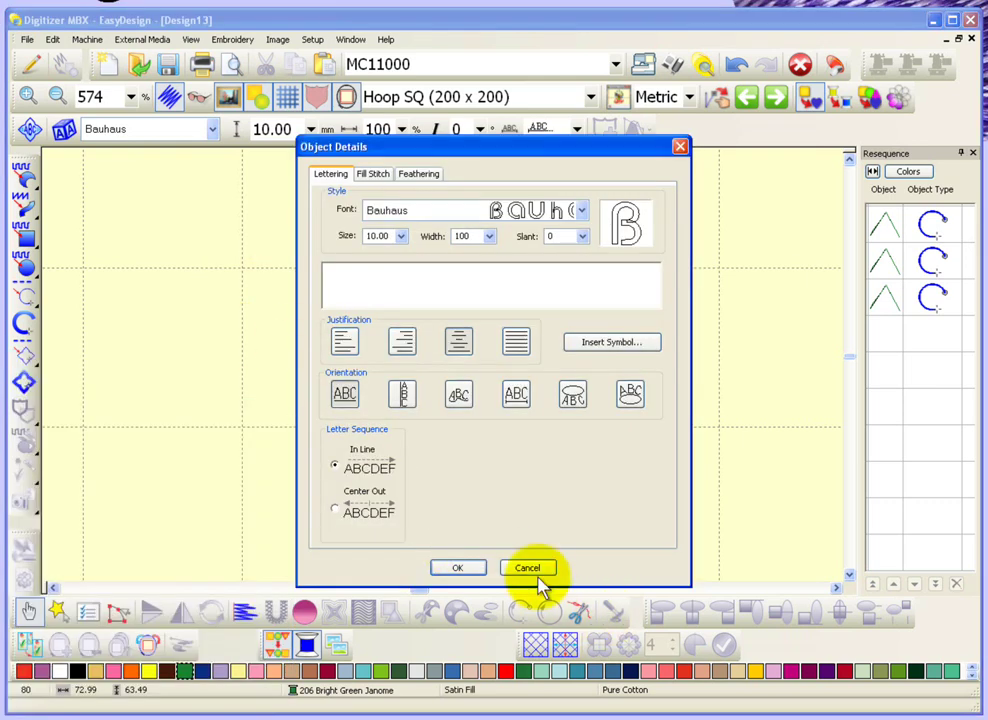
{"action": "left_click", "coordinate": [532, 569]}
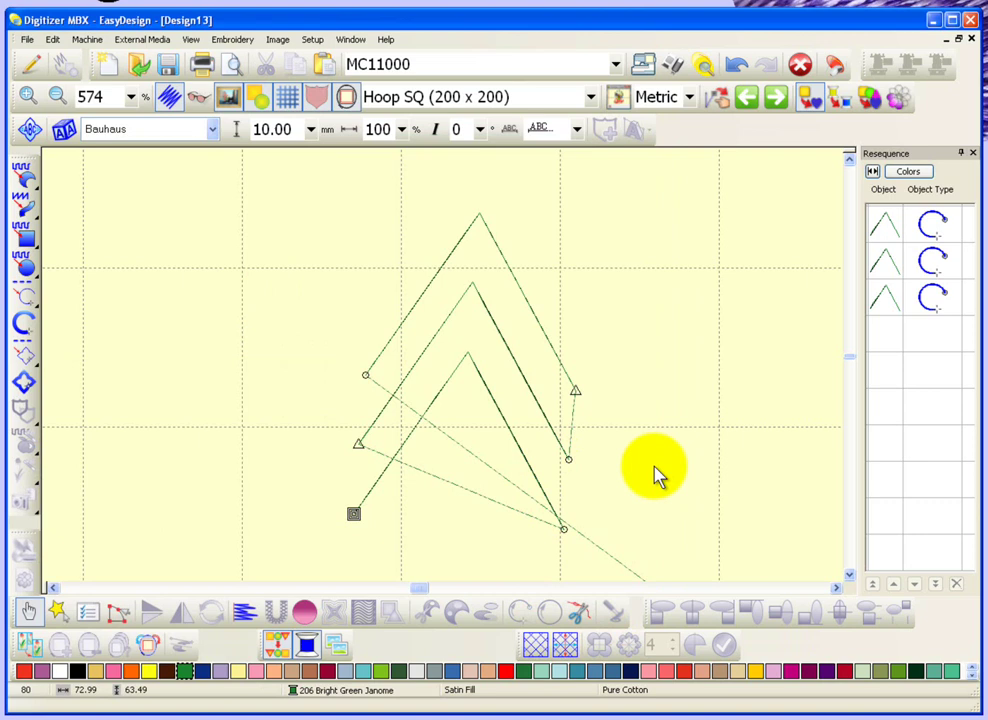
{"action": "key", "text": "ctrl+a"}
{"action": "key", "text": "Delete"}
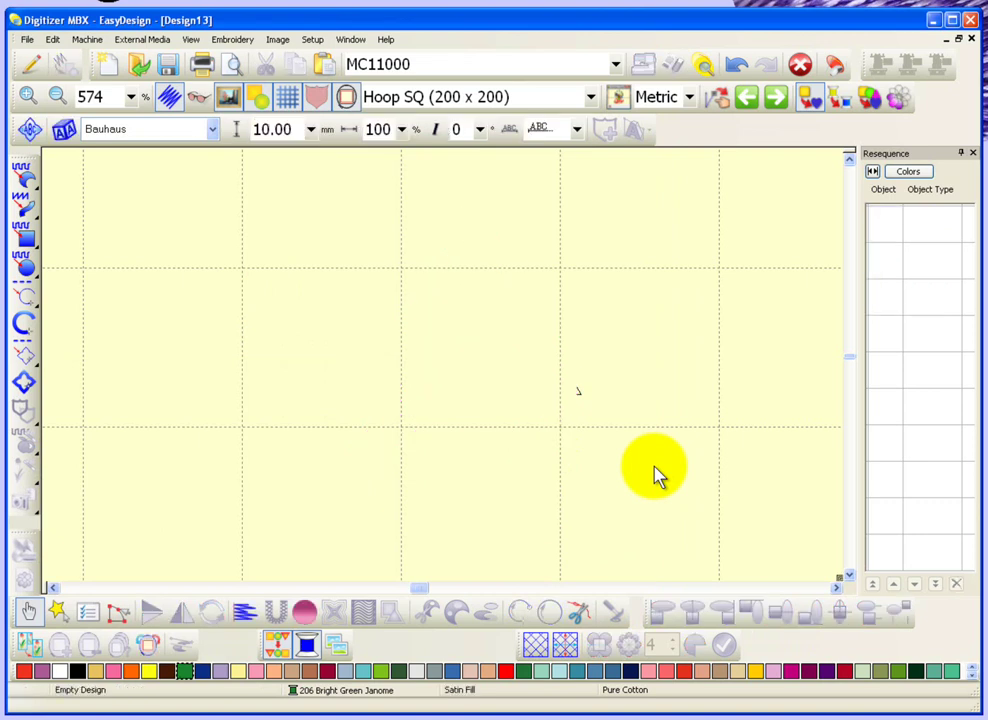
- Digitize a new five-point run line tracing an open four-sided outline and stitch it
{"action": "left_click", "coordinate": [24, 292]}
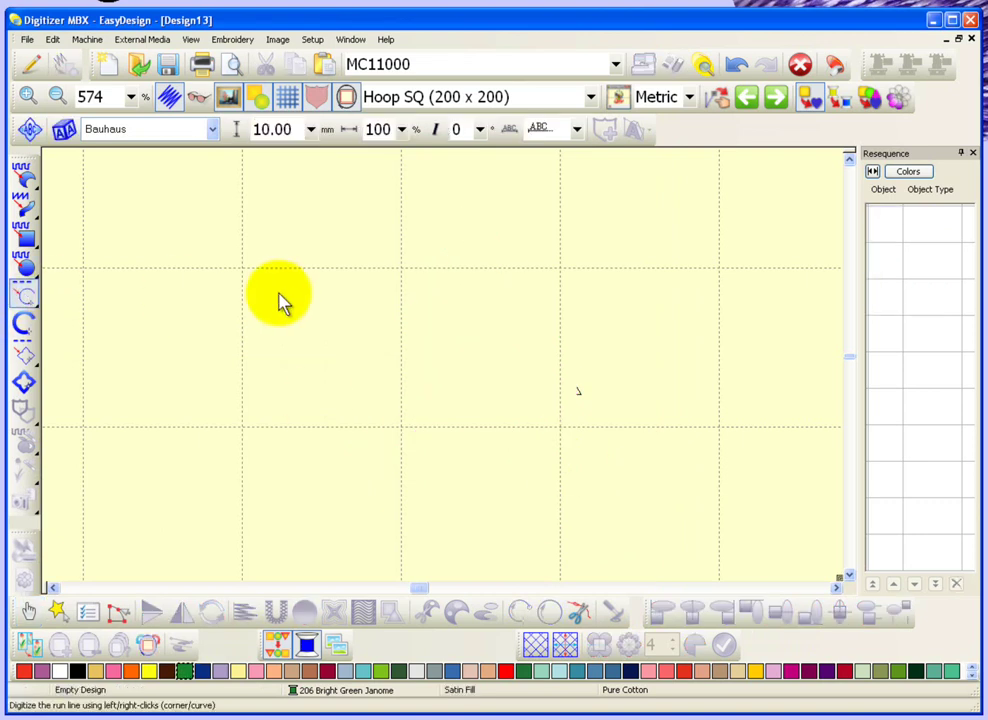
{"action": "left_click", "coordinate": [314, 341]}
{"action": "left_click", "coordinate": [388, 236]}
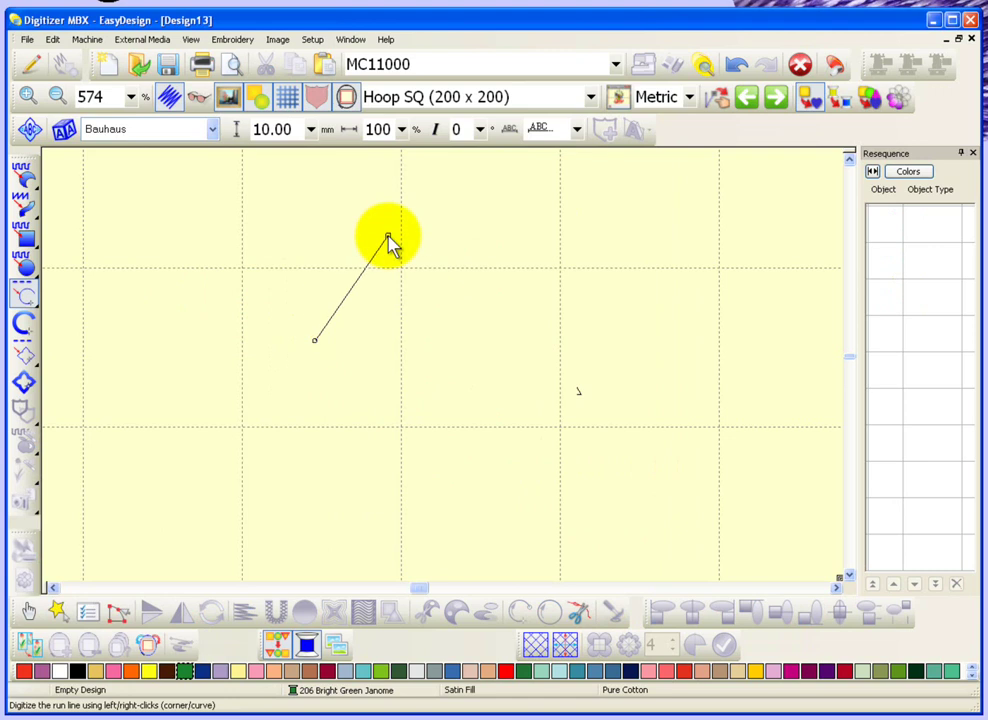
{"action": "left_click", "coordinate": [569, 249]}
{"action": "left_click", "coordinate": [560, 436]}
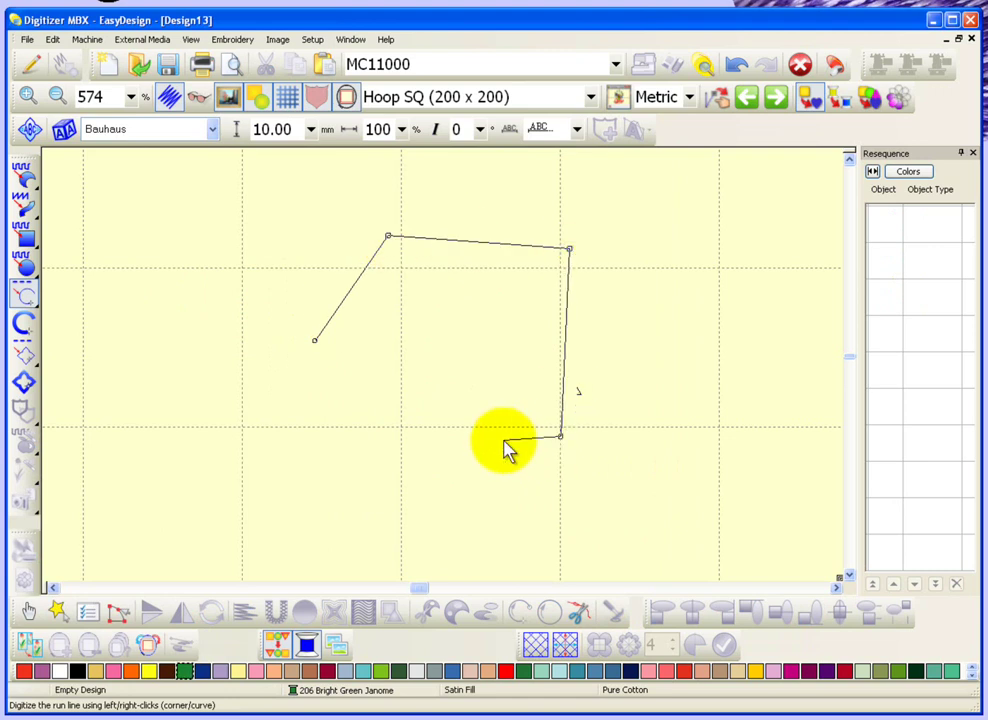
{"action": "left_click", "coordinate": [346, 457]}
{"action": "key", "text": "Return"}
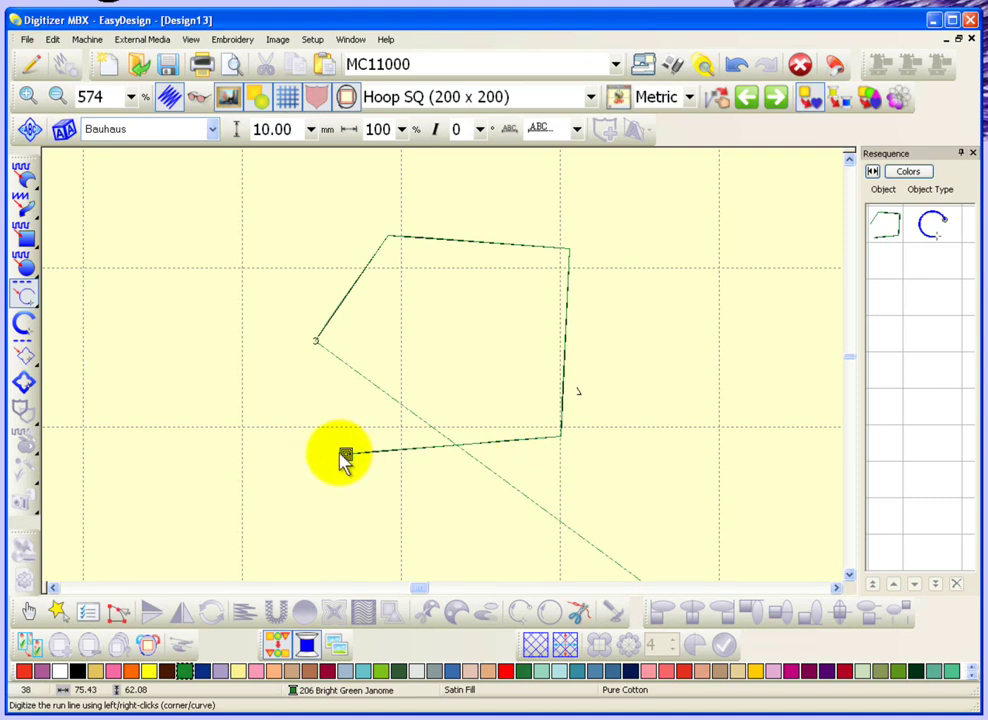
- Repeat the four-sided outline and place the copy up and to the right
{"action": "left_click", "coordinate": [28, 612]}
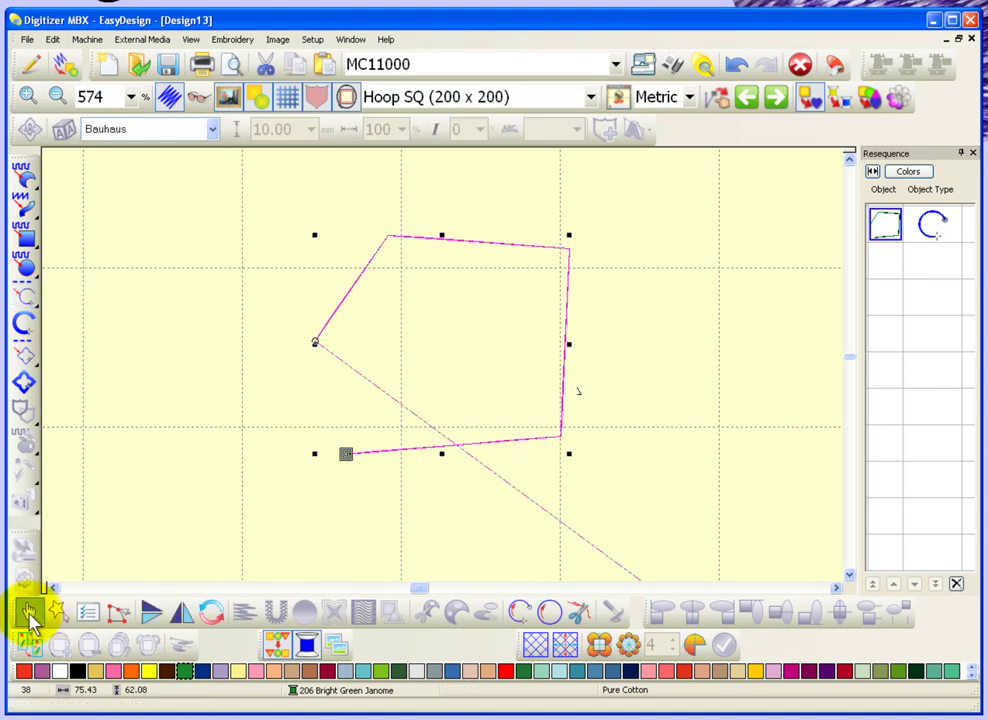
{"action": "left_click", "coordinate": [556, 618]}
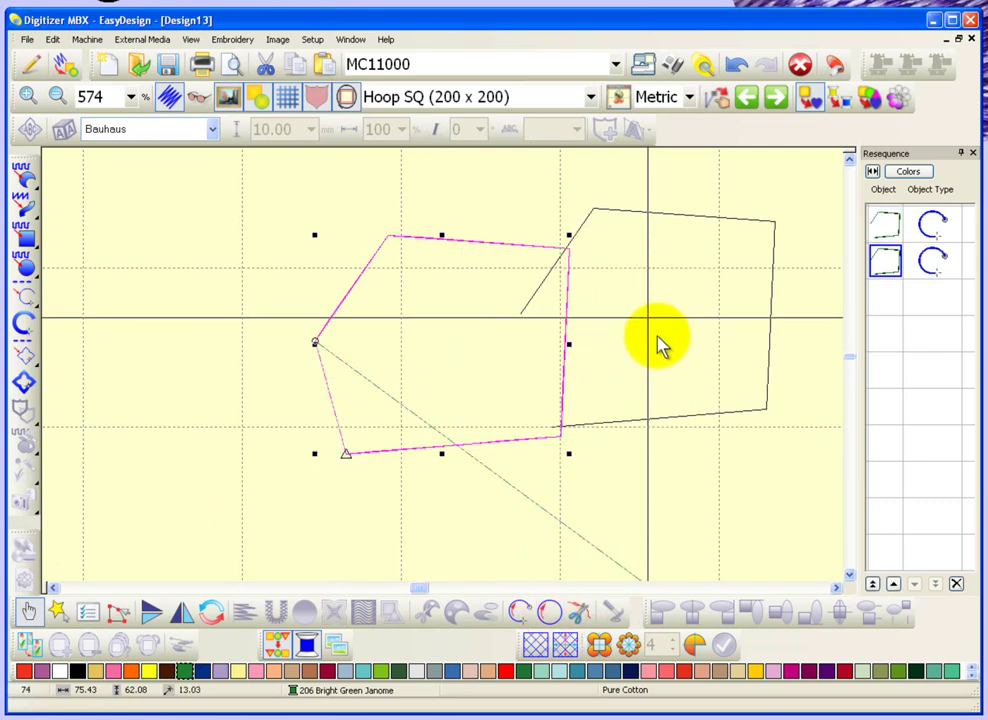
{"action": "left_click", "coordinate": [716, 258]}
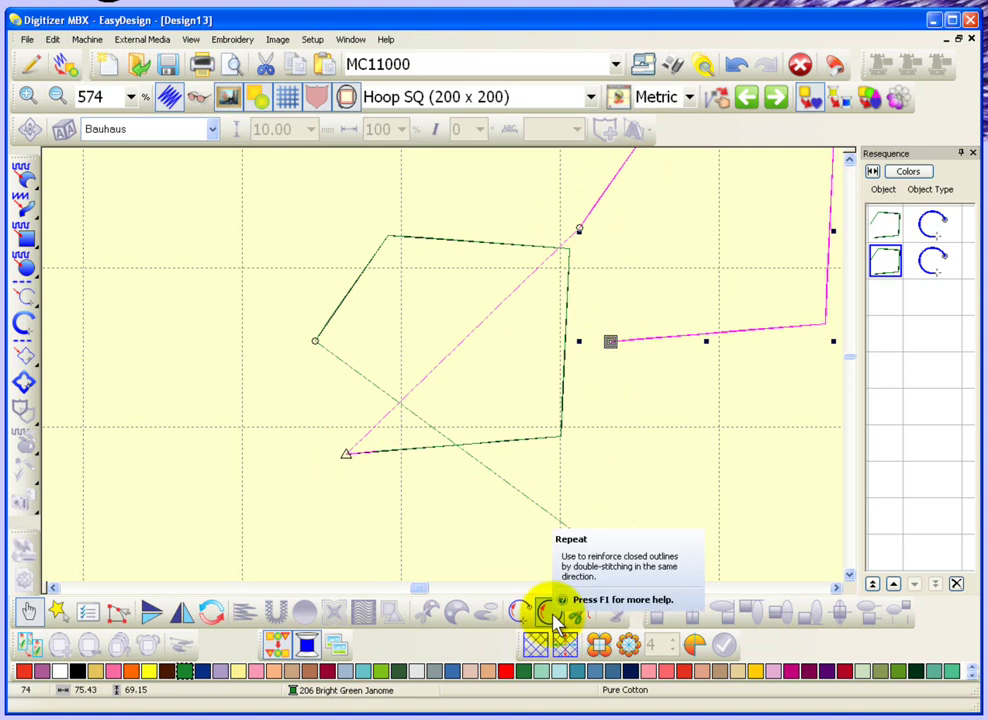
- Apply Backtrack to the original outline, then deselect and zoom out to view the whole design
{"action": "left_click", "coordinate": [710, 467]}
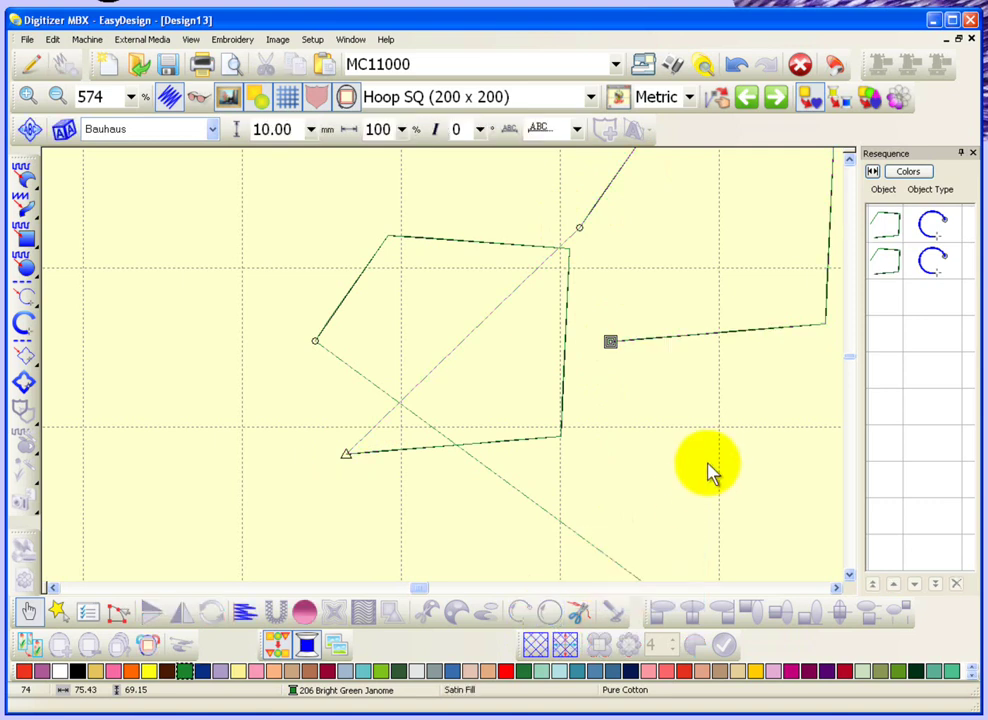
{"action": "left_click", "coordinate": [460, 240]}
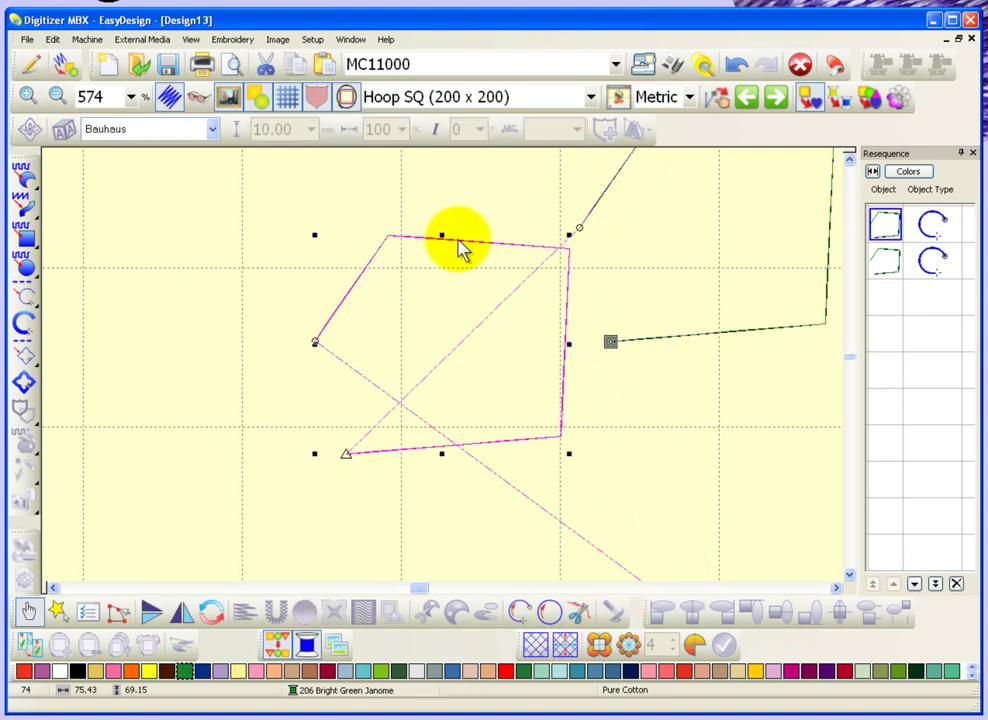
{"action": "left_click", "coordinate": [518, 611]}
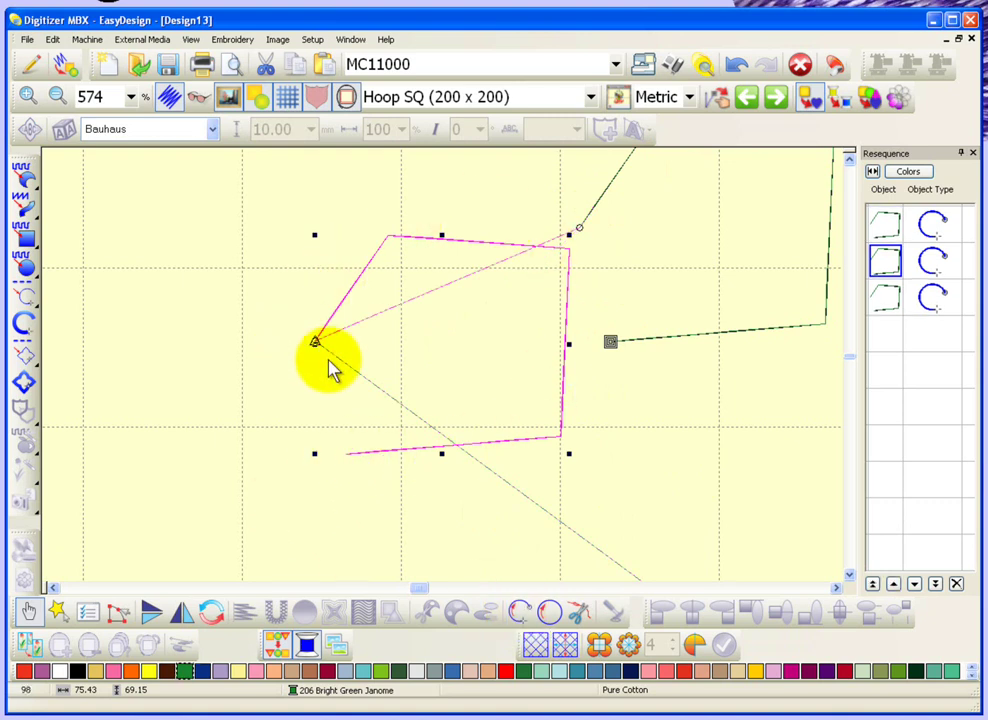
{"action": "left_click", "coordinate": [238, 363]}
{"action": "key", "text": "shift+z"}
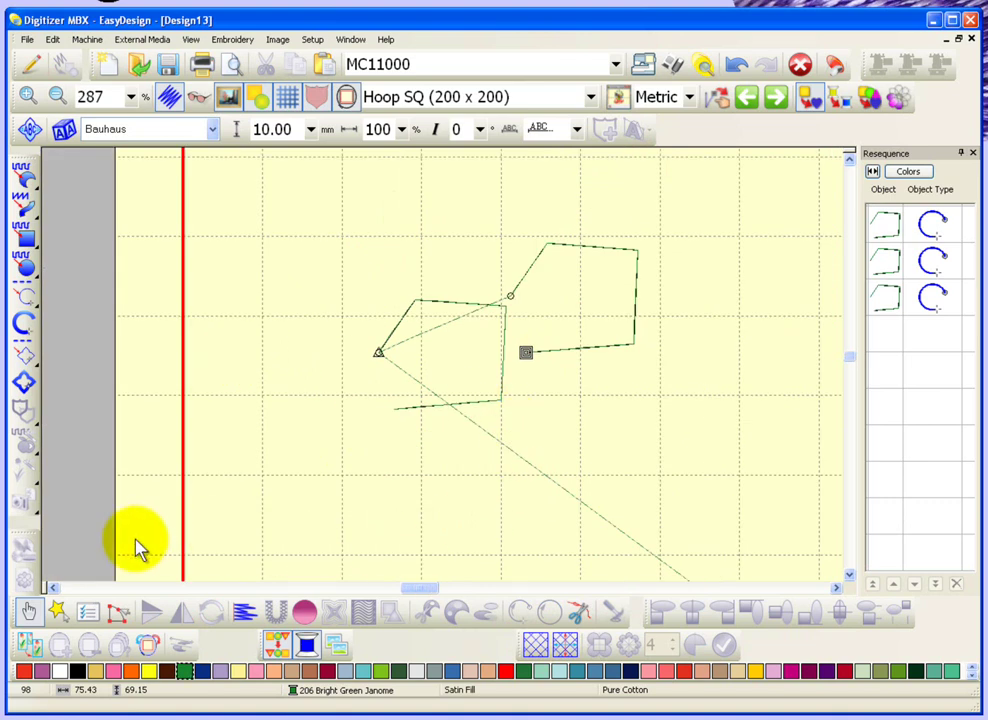
- Drag a selection box around the outline, its backtrack pass and the repeated copy
{"action": "left_click_drag", "start_coordinate": [316, 211], "coordinate": [697, 456]}
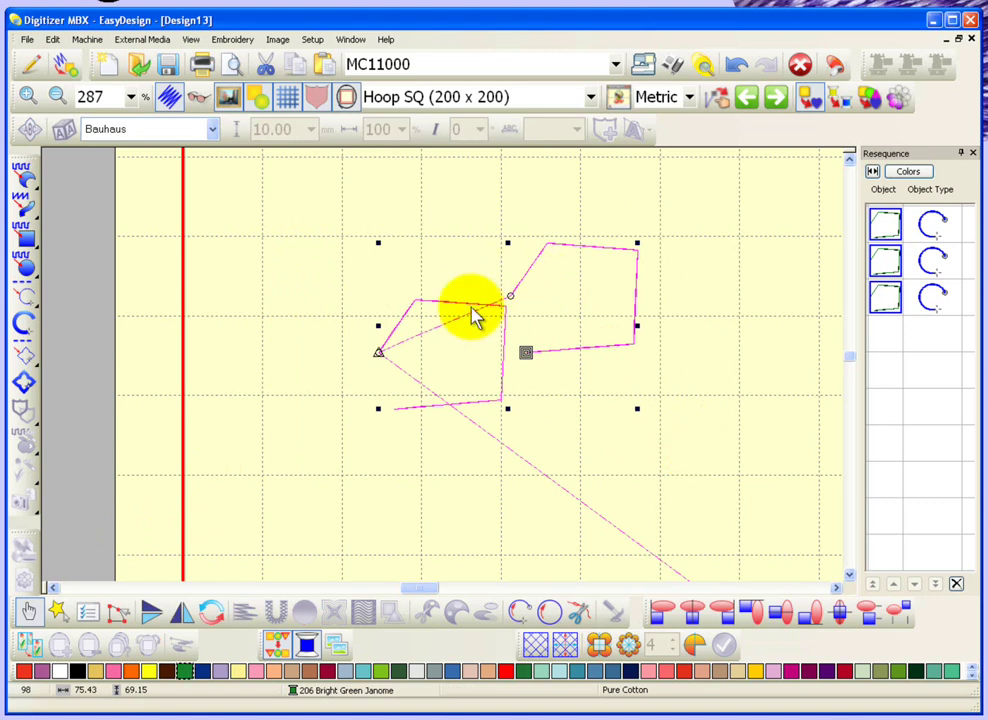